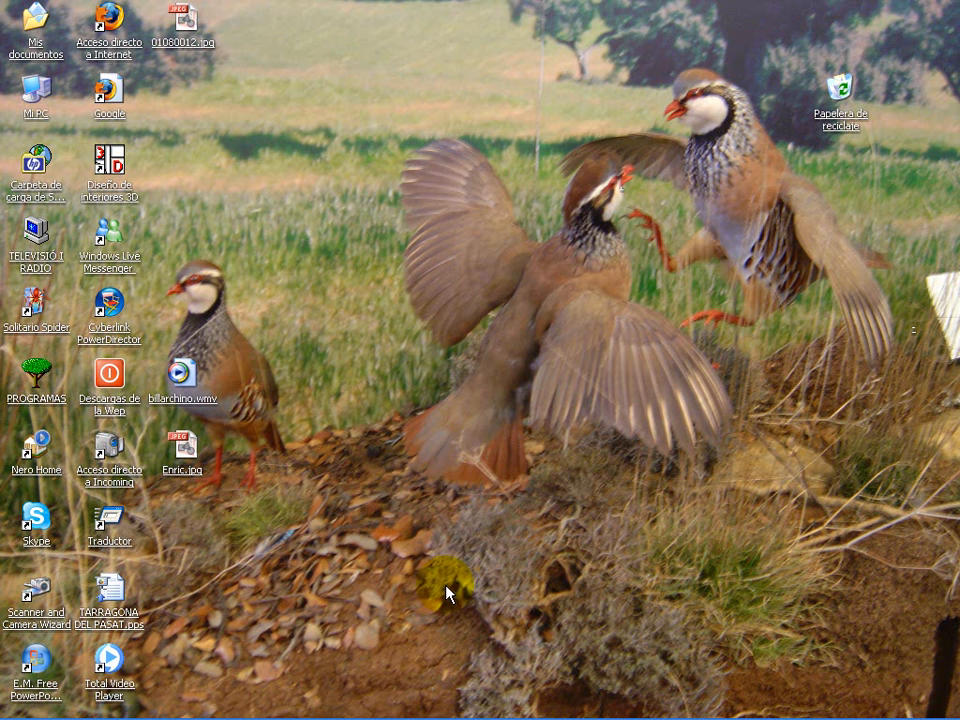
Step: Switch to Adobe Photoshop and crop Burrundii2.png to the photo area, removing the black border and the Burundi caption
mouse_move(445, 712)
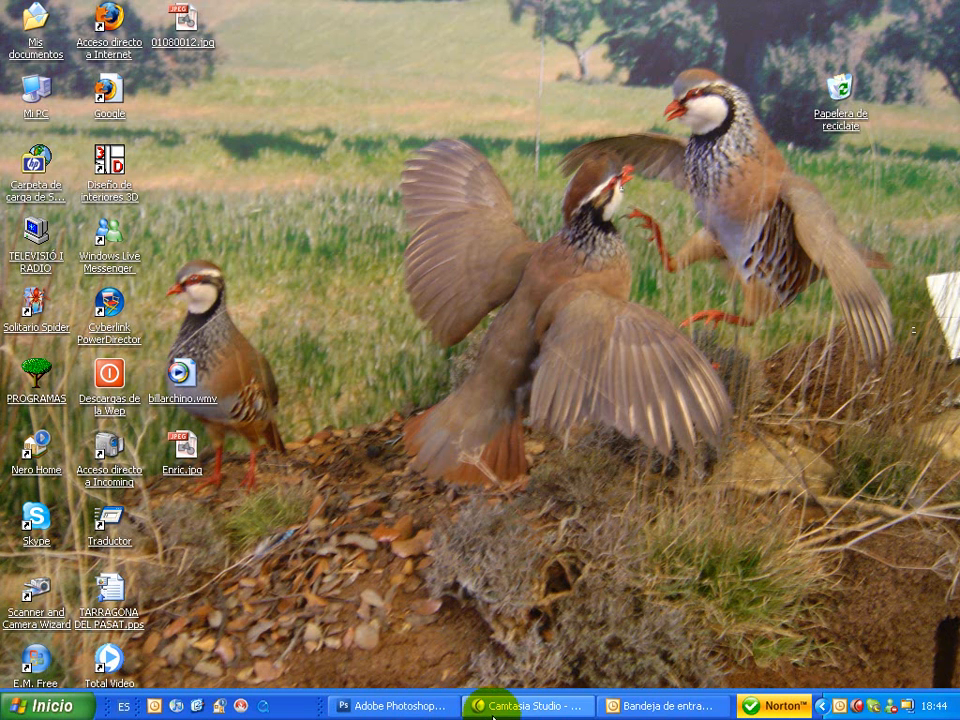
click(411, 706)
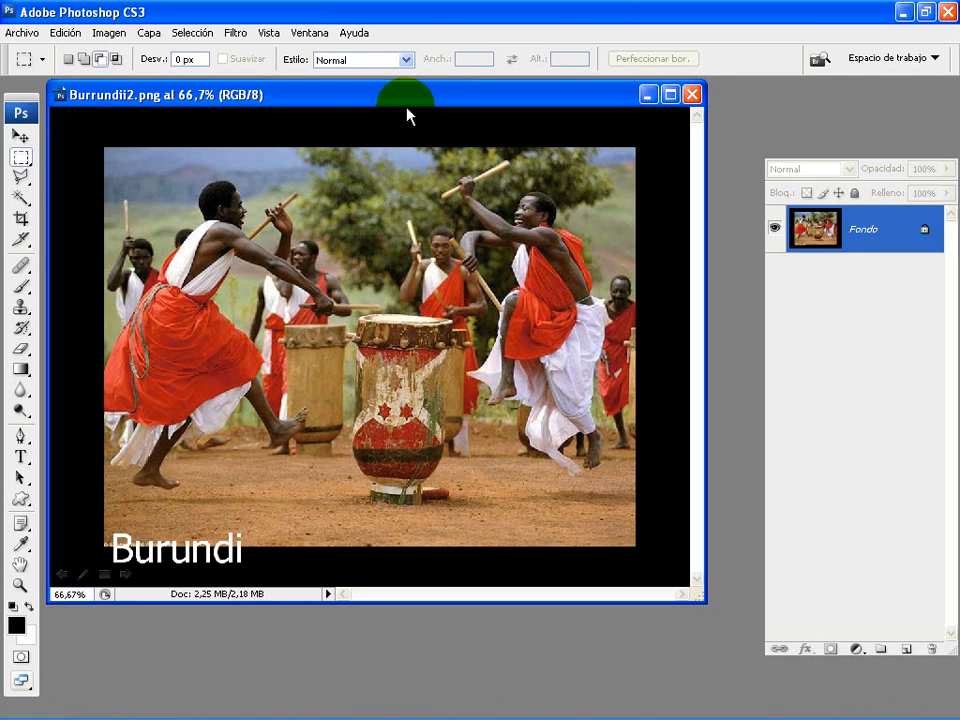
drag(379, 97, 414, 120)
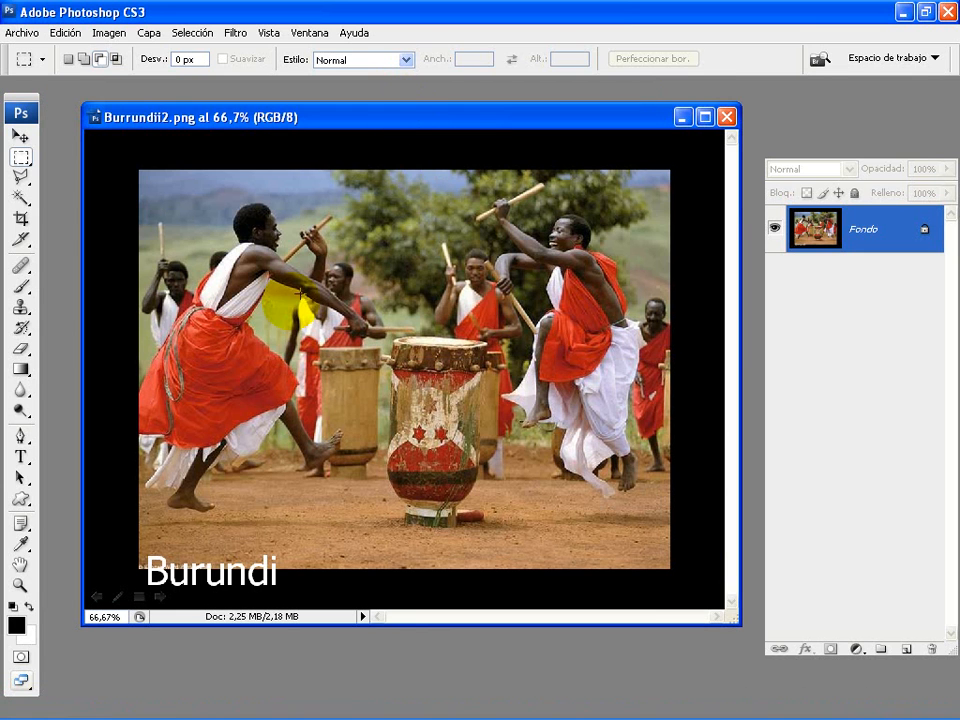
click(21, 220)
drag(138, 170, 665, 550)
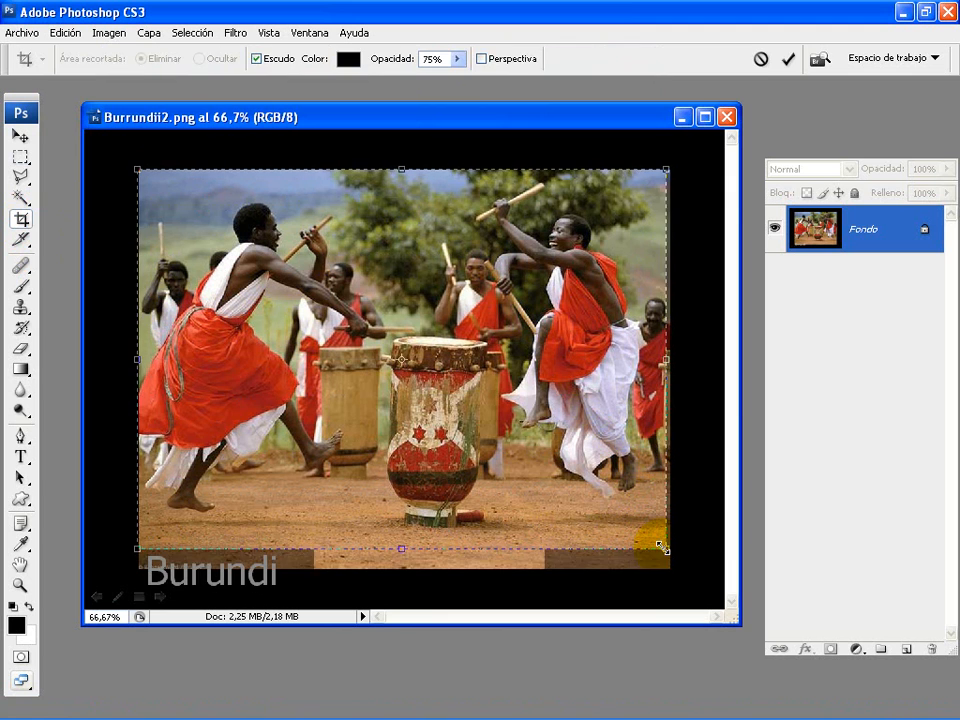
double_click(389, 392)
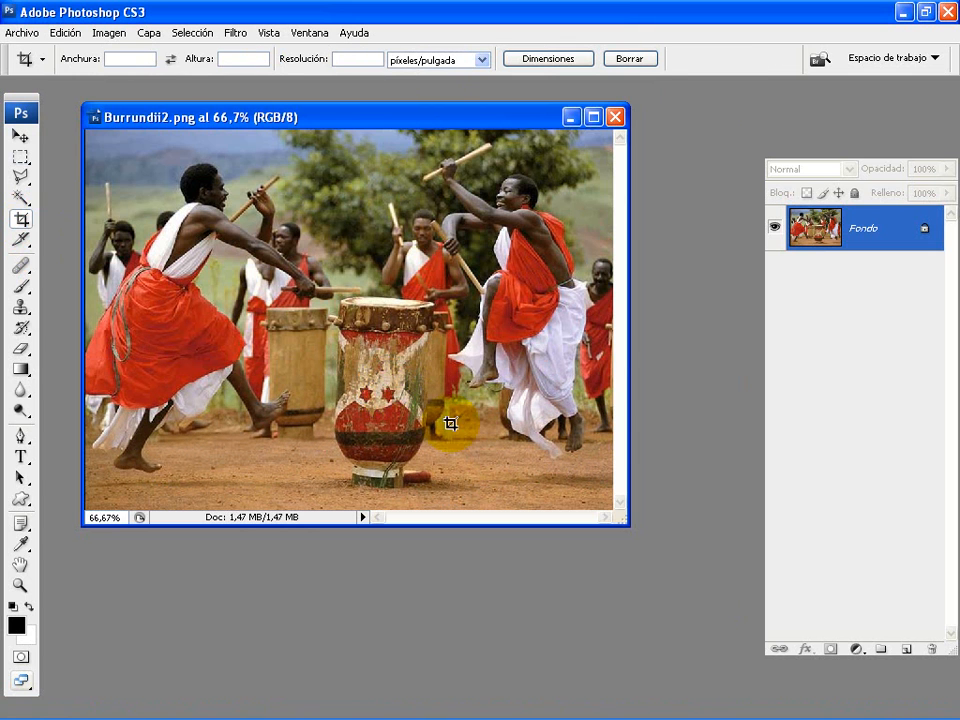
Step: Enlarge the image to 100% and arrange its window and the layers palette so the whole photo can be worked on
drag(628, 521, 765, 703)
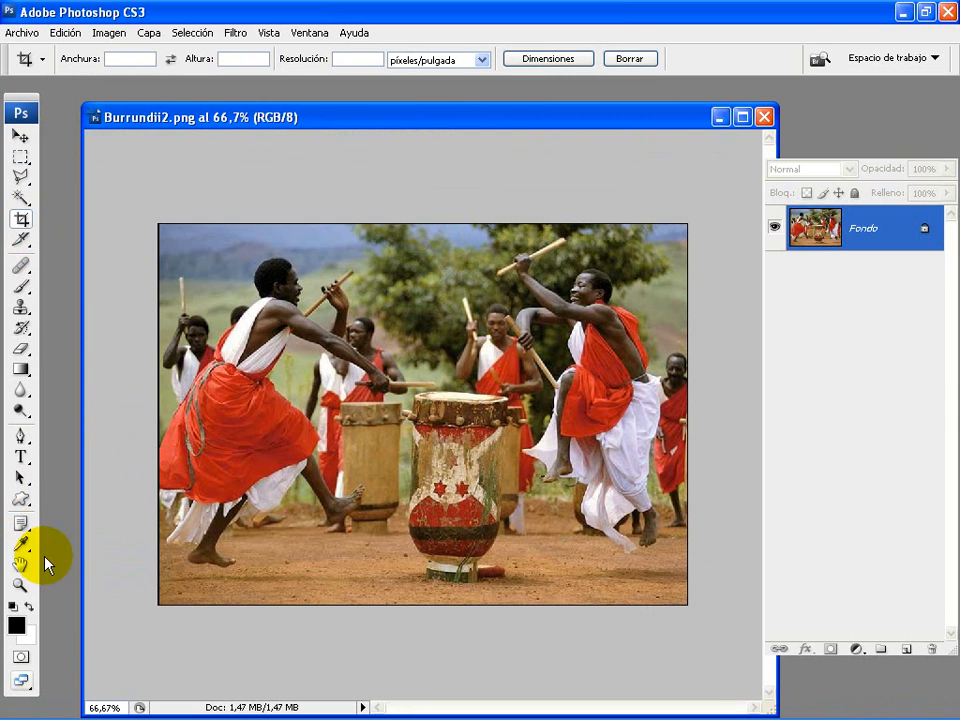
click(19, 587)
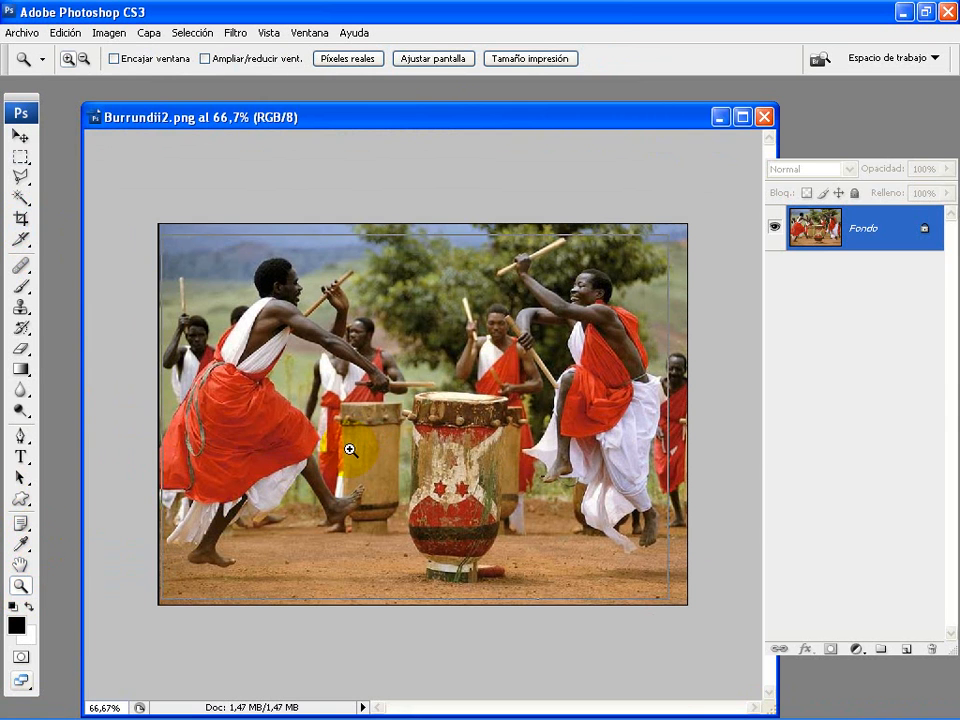
click(351, 444)
drag(435, 117, 358, 91)
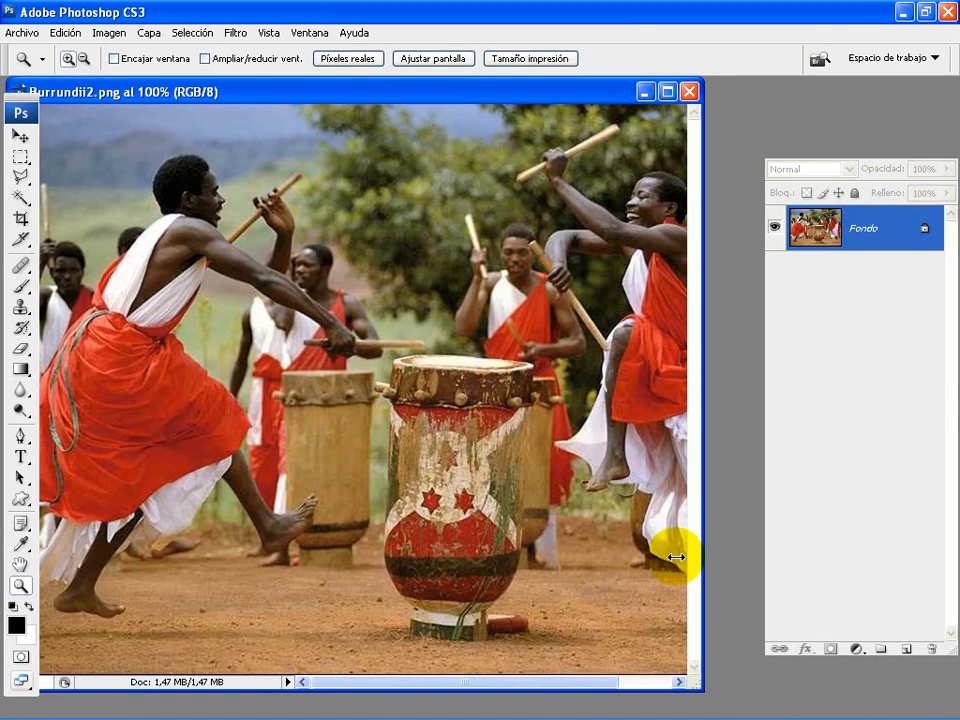
drag(701, 641, 868, 653)
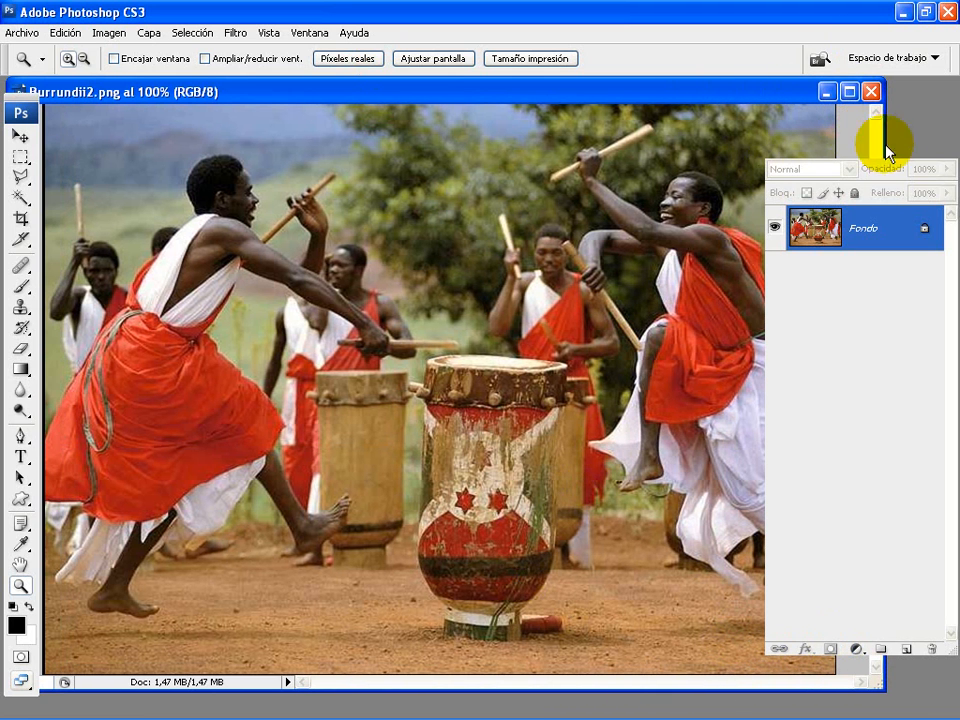
drag(922, 153, 921, 543)
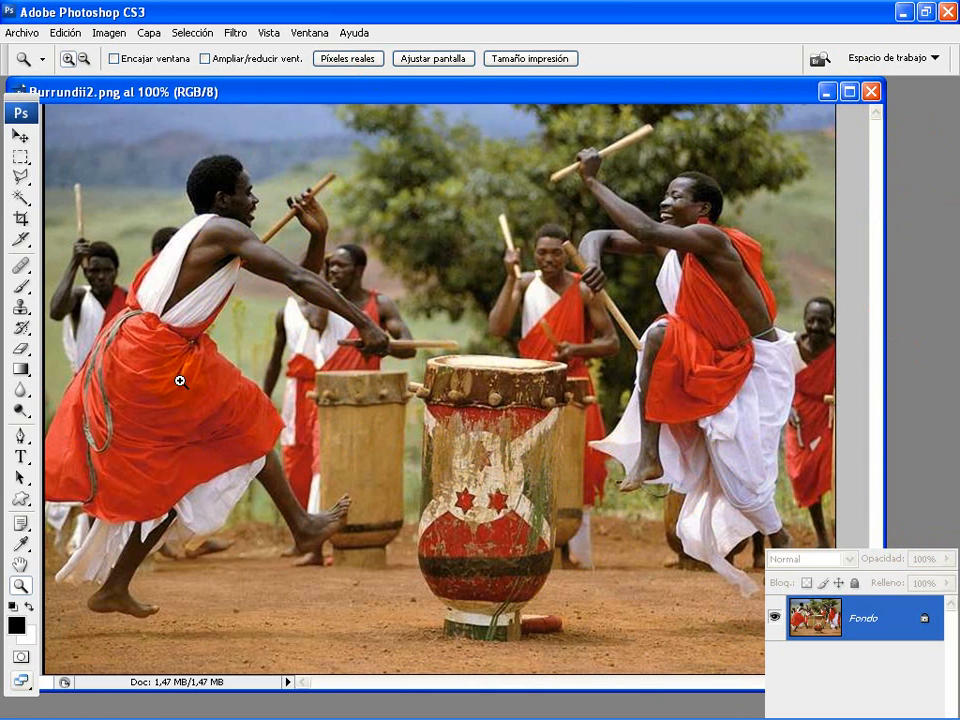
Step: Make a rectangular frame selection around the right dancer and drum by subtracting an inner rectangle, and copy it to a new layer
click(20, 135)
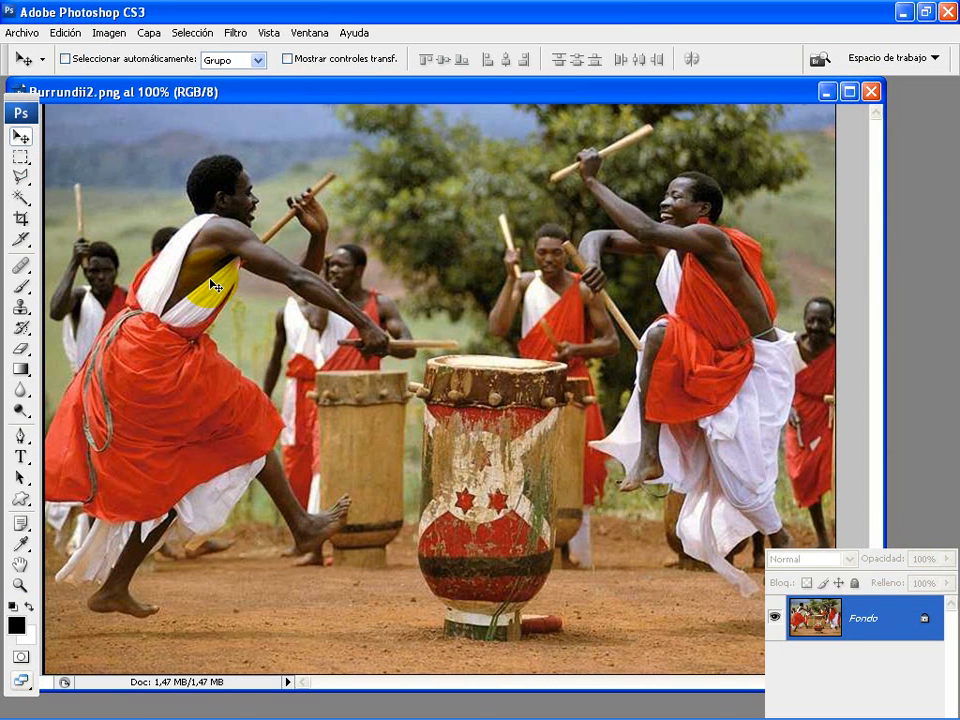
click(20, 160)
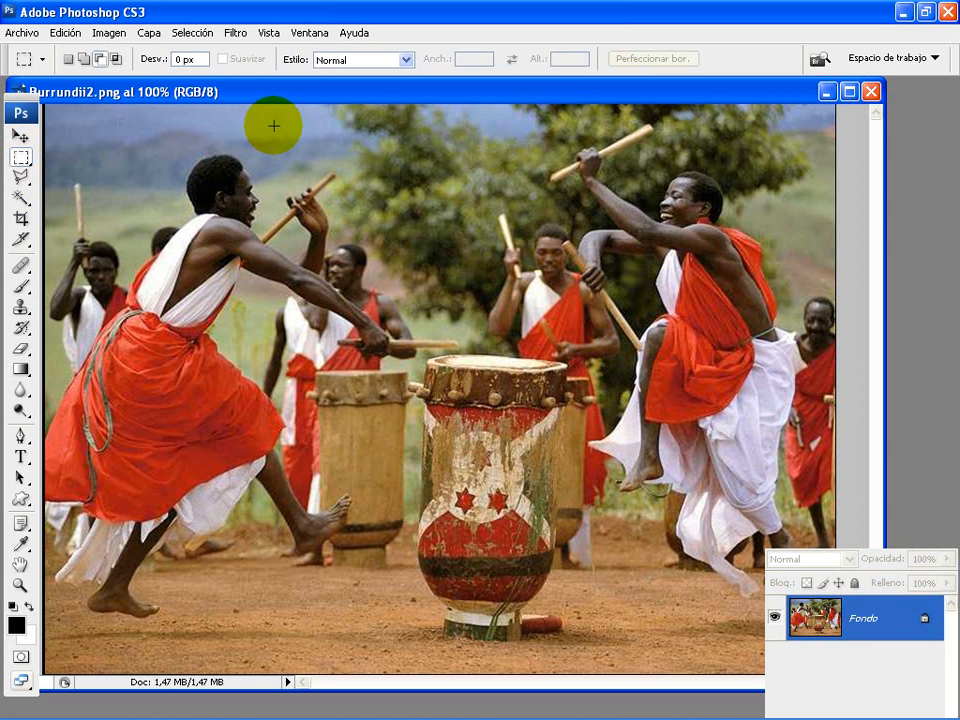
drag(272, 124, 822, 573)
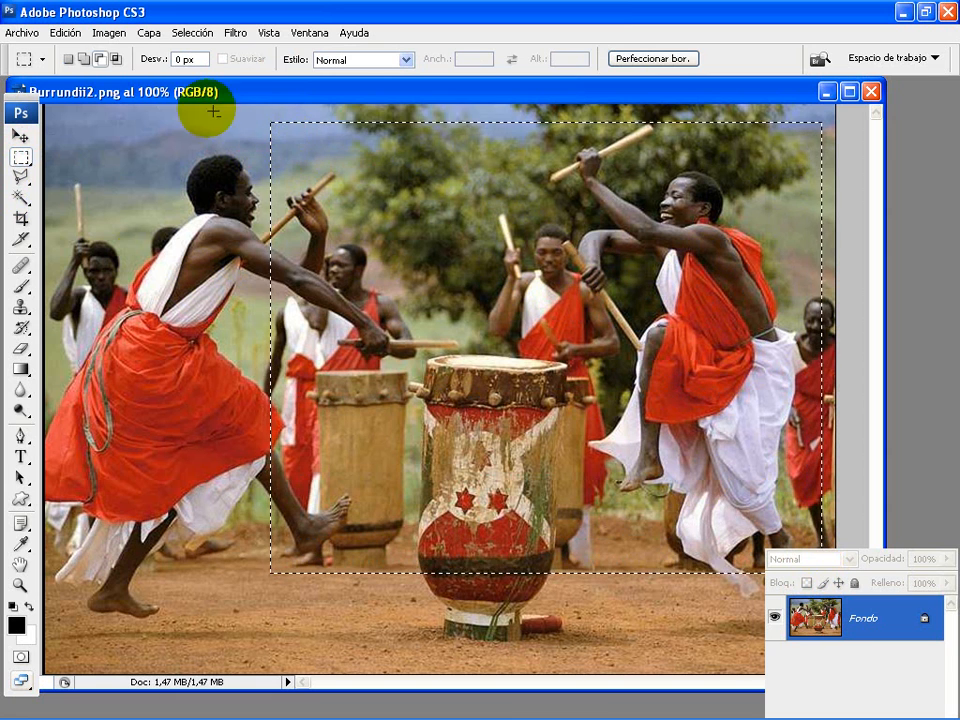
click(101, 61)
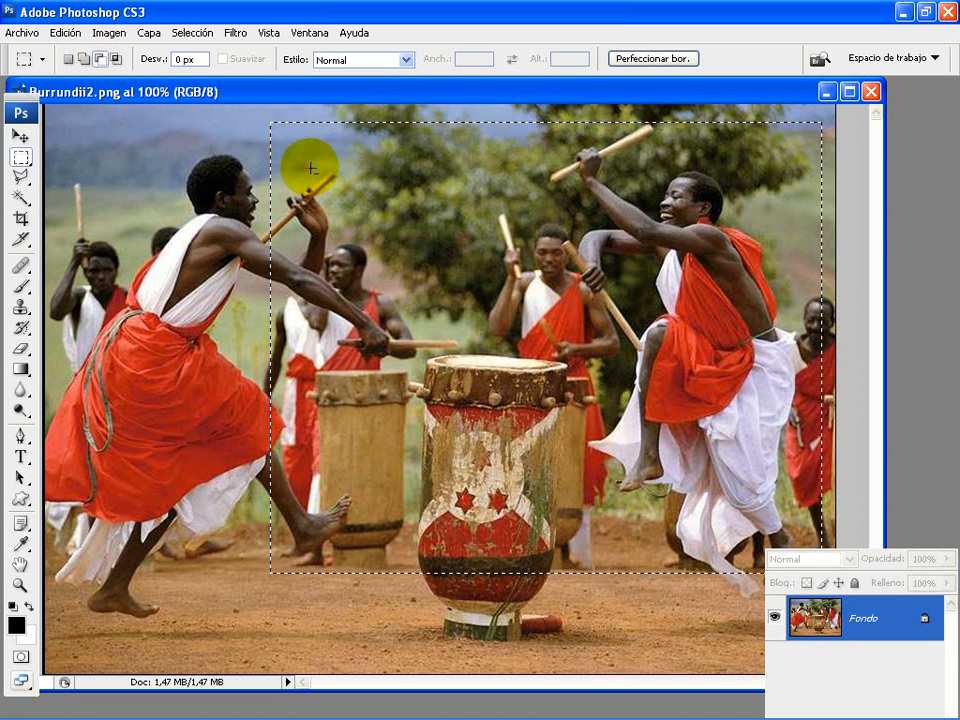
drag(458, 189, 785, 510)
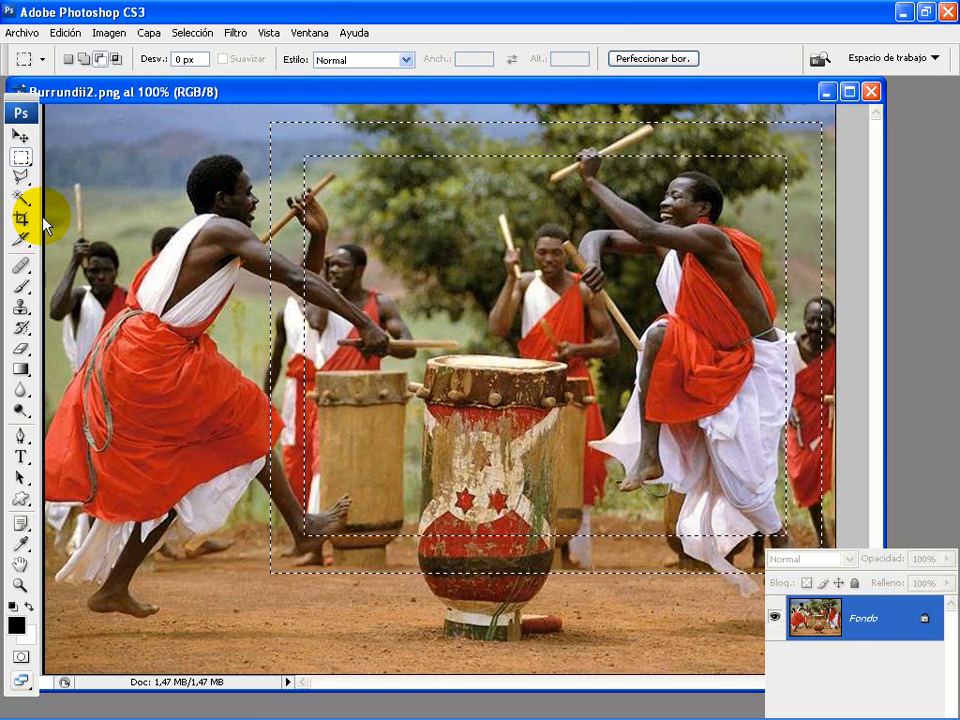
key(ctrl+j)
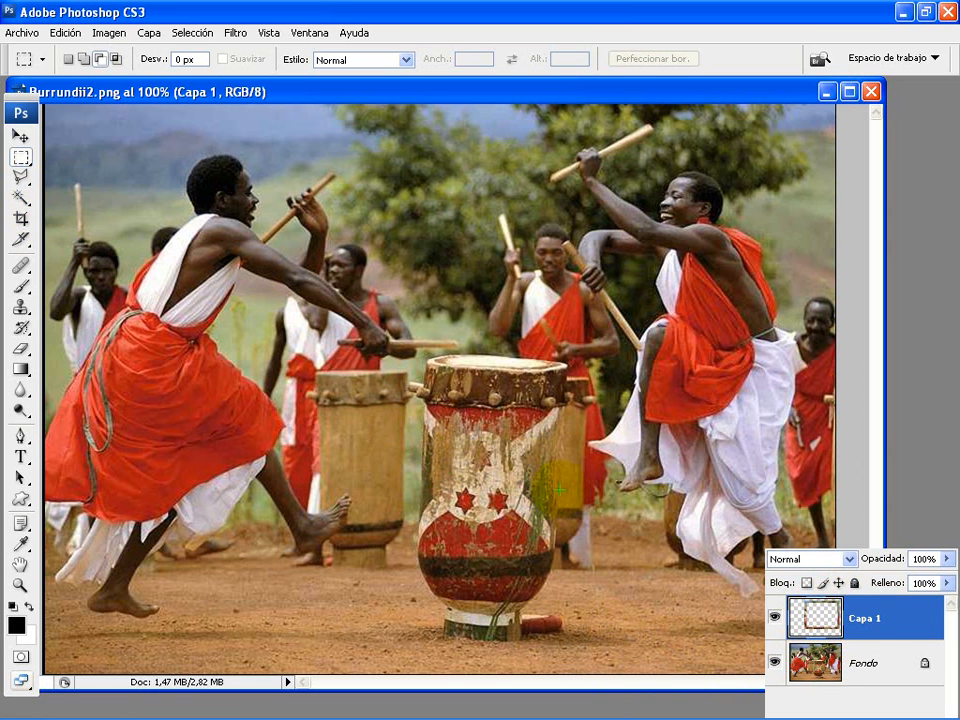
Step: Apply the ornate gold preset style beside "Or i fondo negra" to the frame layer Capa 1
click(904, 541)
click(922, 535)
drag(923, 535, 787, 343)
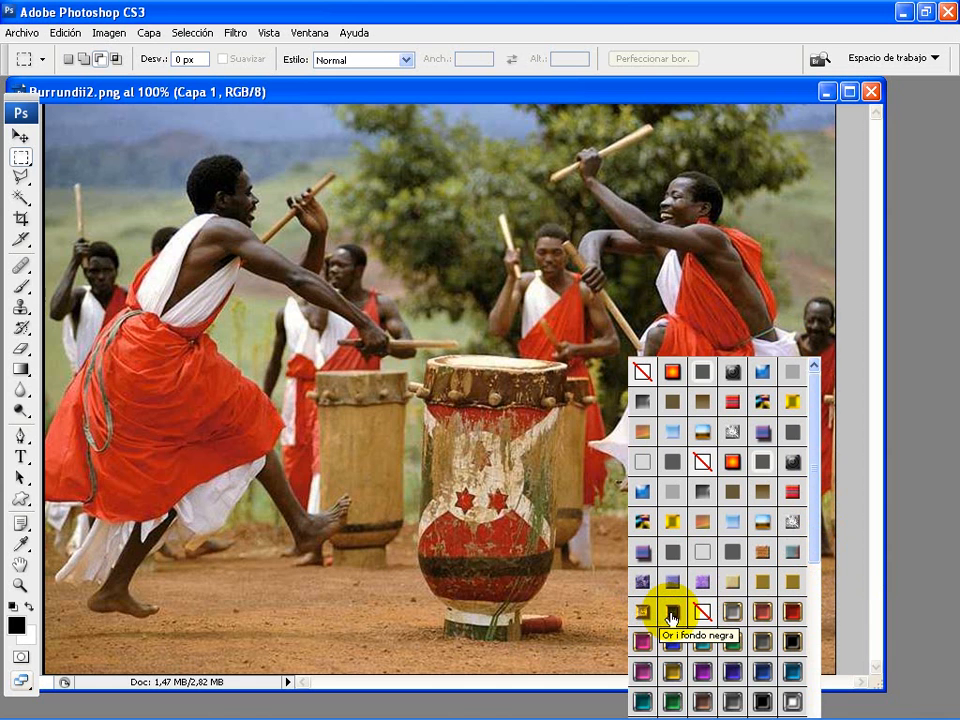
click(644, 612)
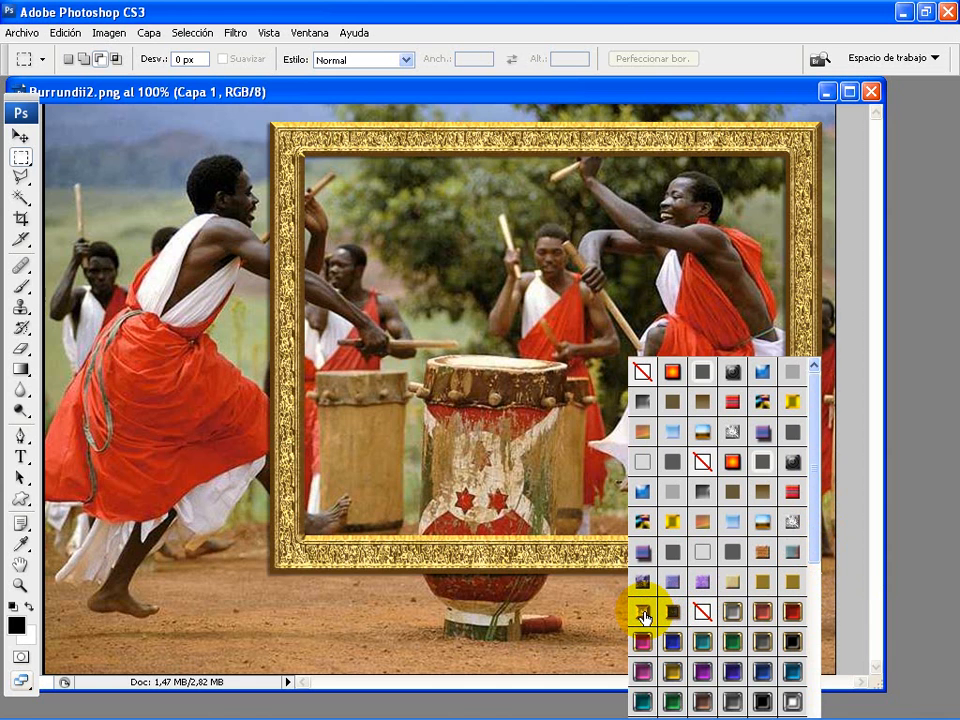
drag(789, 344, 926, 389)
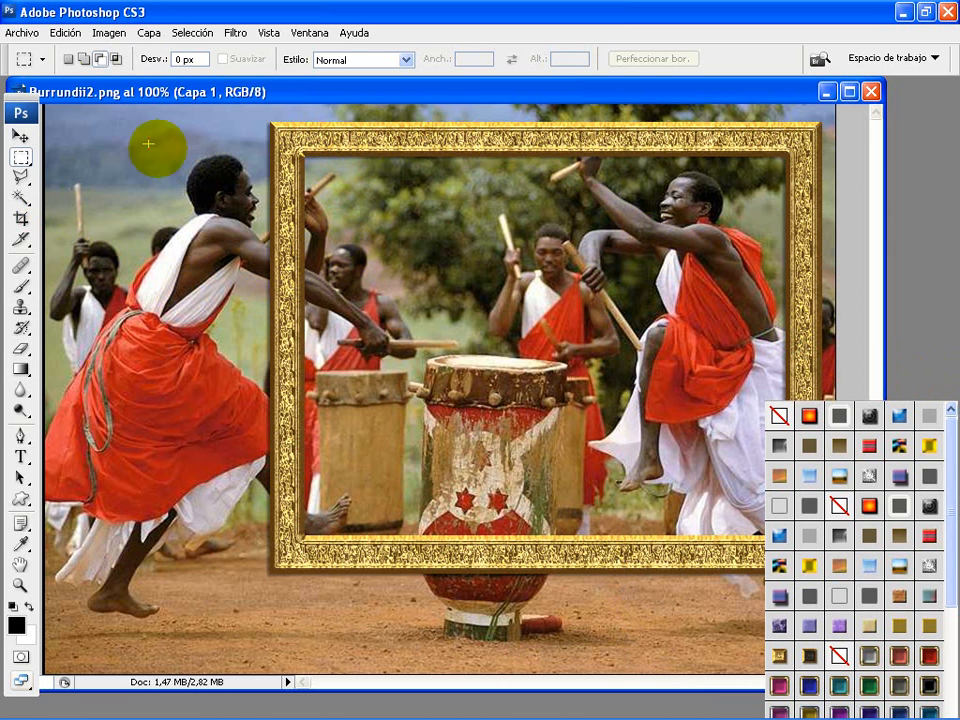
Step: Apply a Perspective transform to the gold frame, shortening its left side with a vertical skew of about -5.6°
click(20, 135)
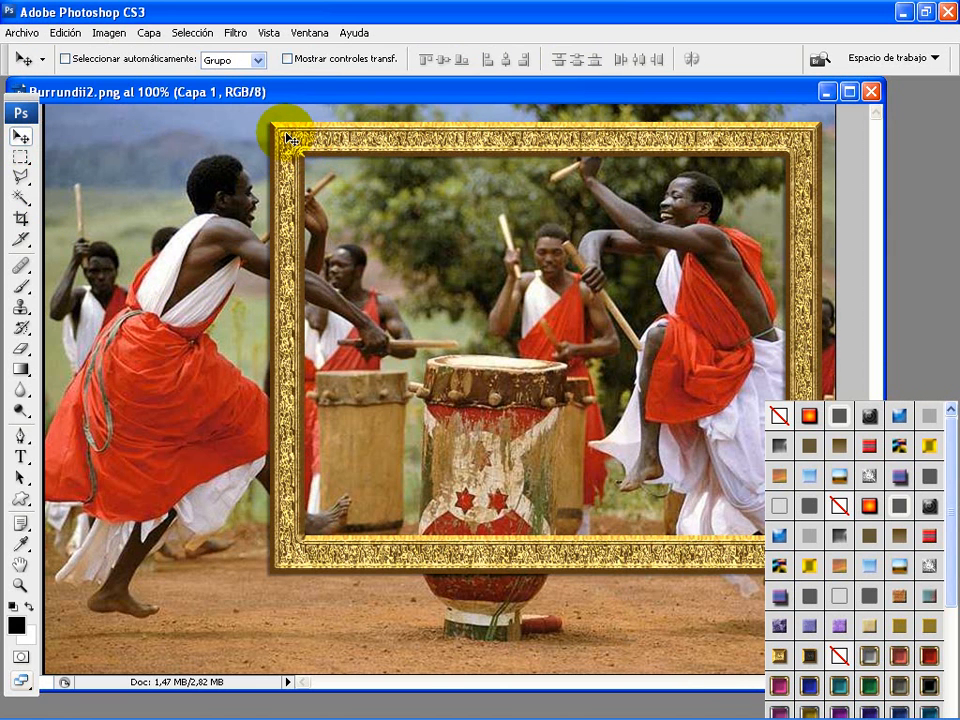
click(64, 40)
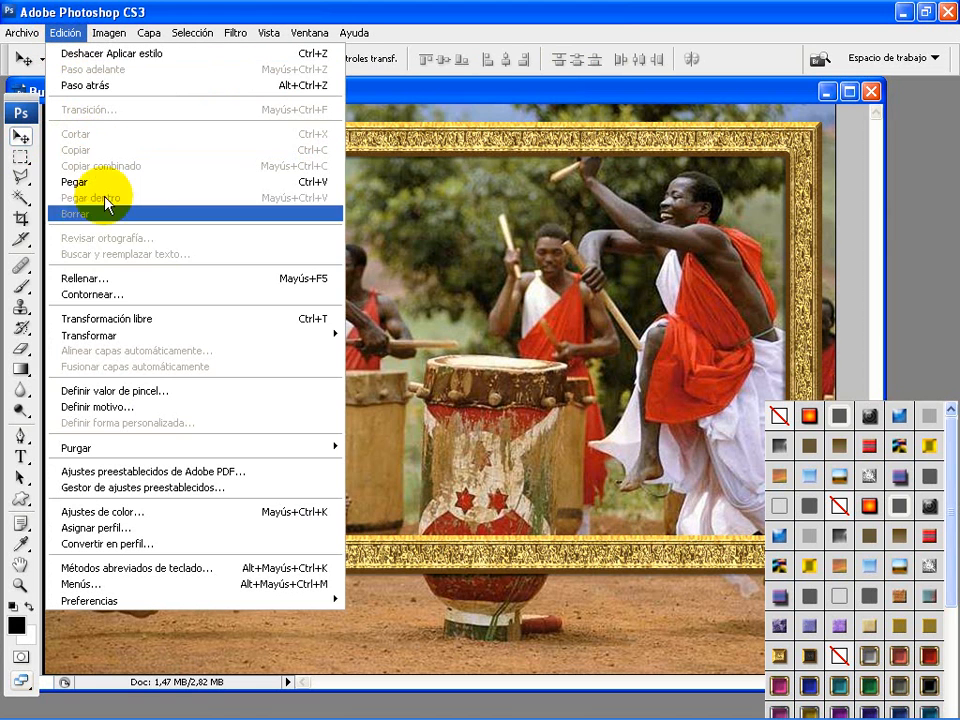
click(128, 338)
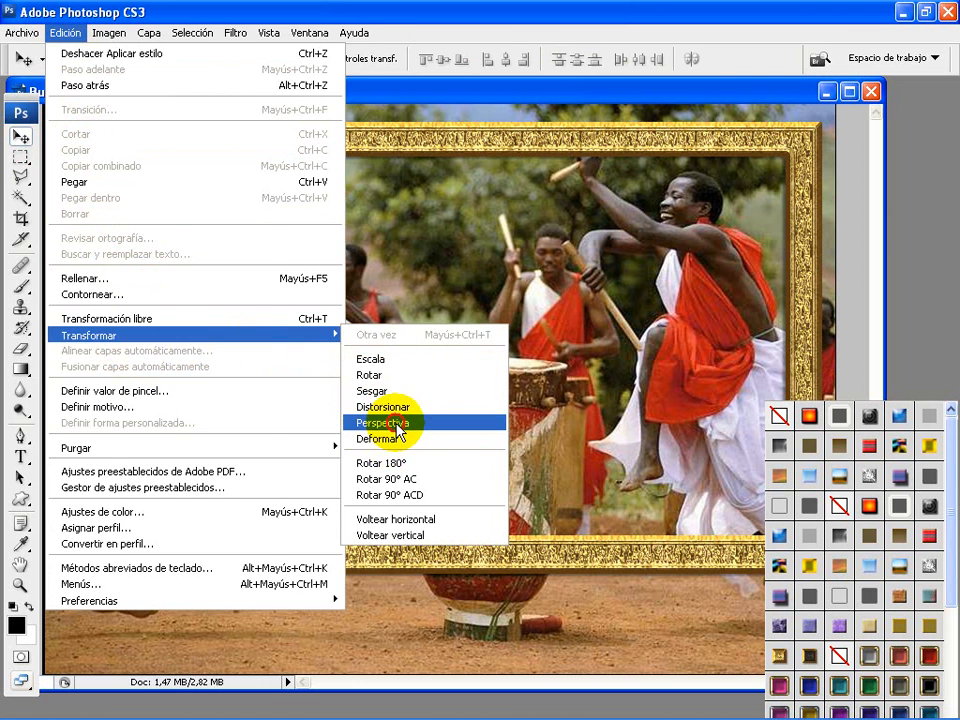
click(385, 423)
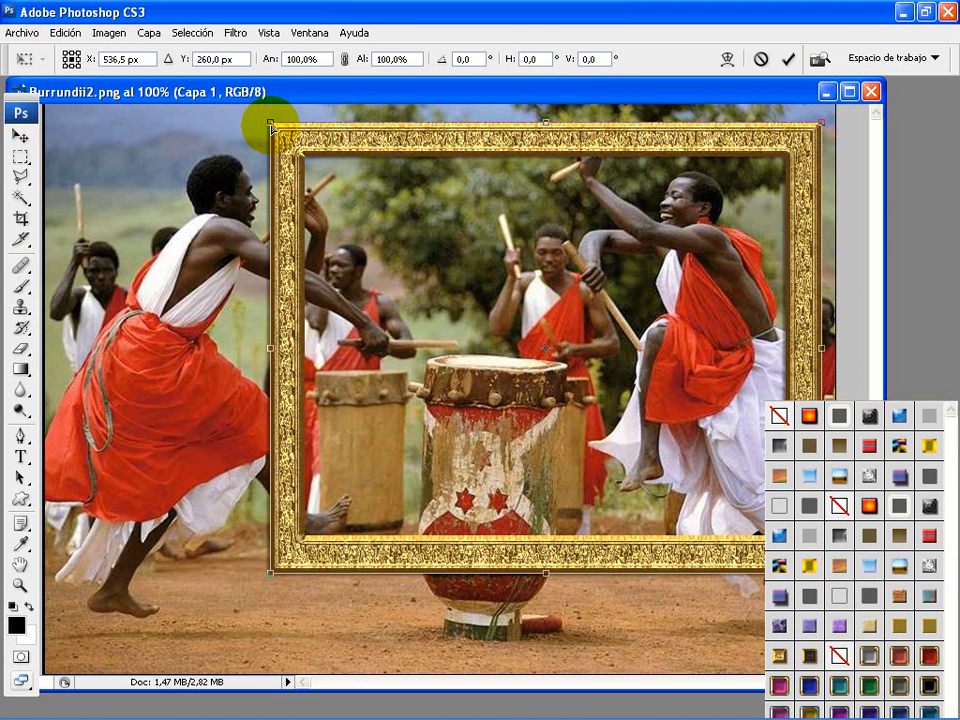
drag(271, 126, 273, 180)
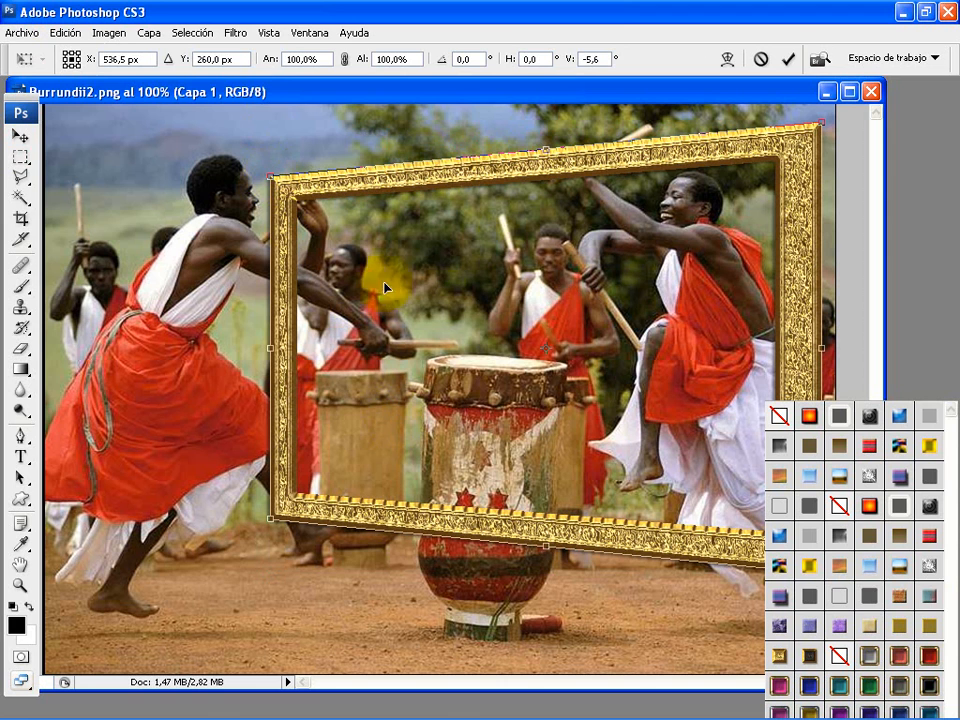
drag(927, 392, 945, 436)
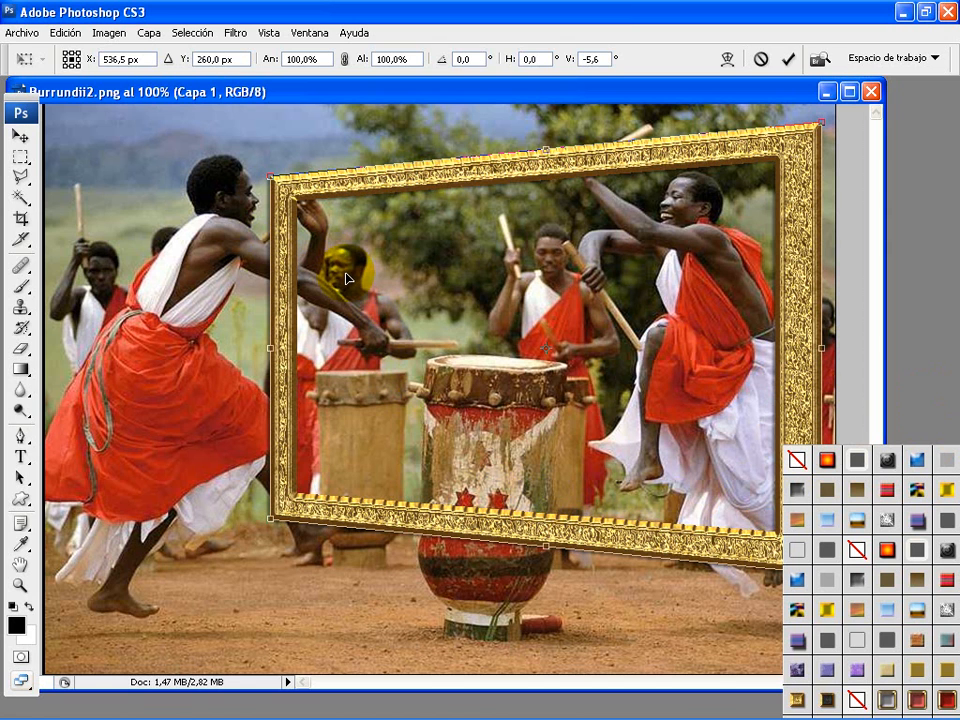
key(Return)
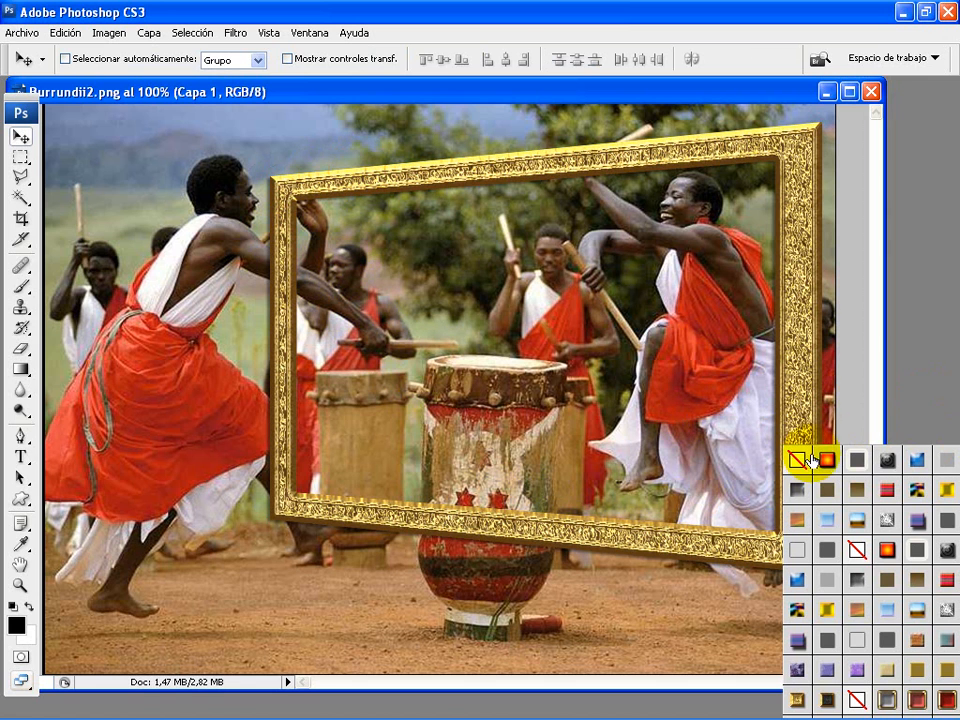
Step: Select the Fondo background layer and create a new path
click(792, 436)
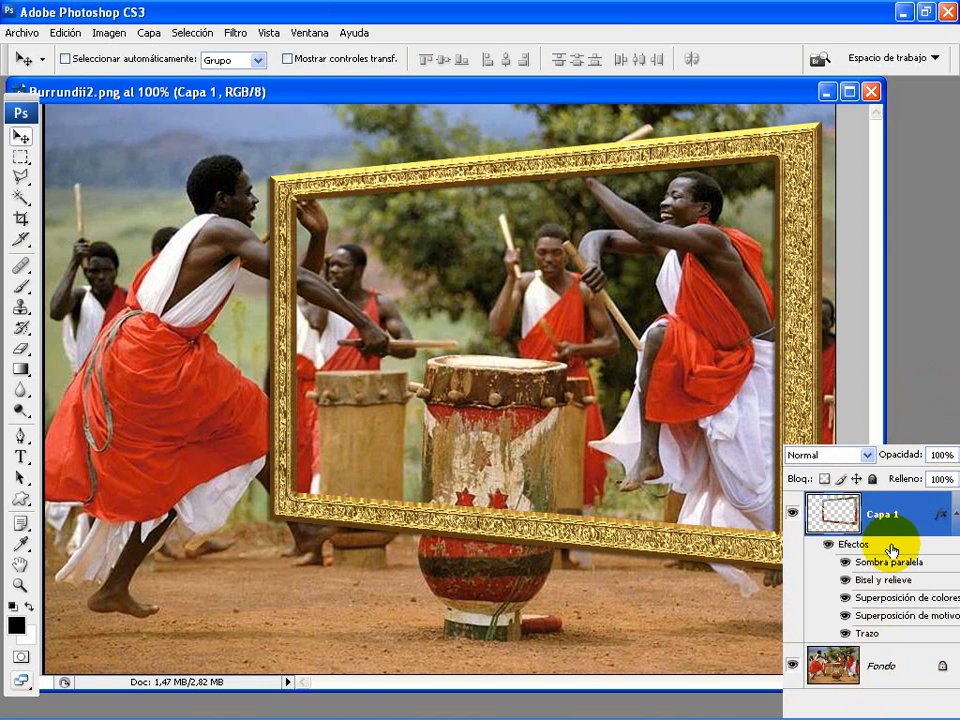
click(895, 672)
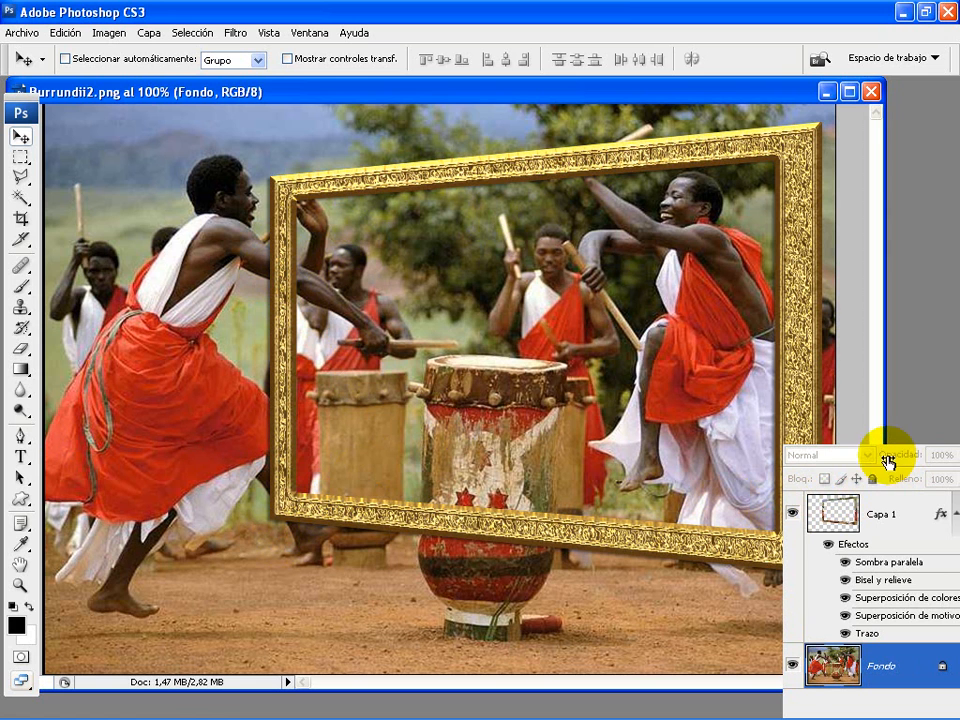
click(848, 439)
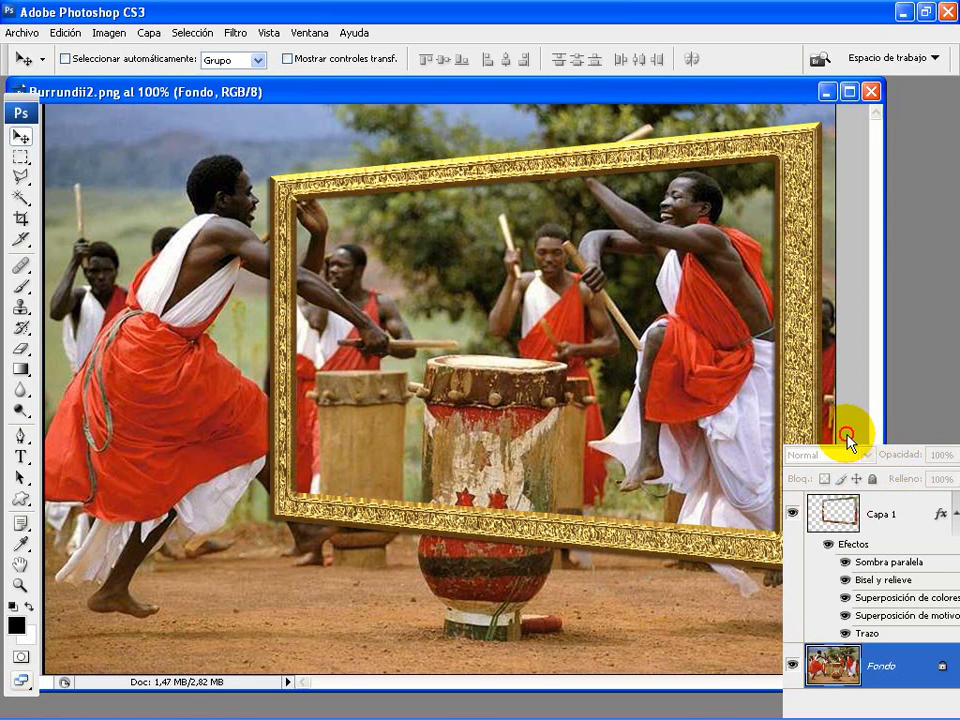
click(945, 438)
drag(945, 437, 908, 437)
click(935, 440)
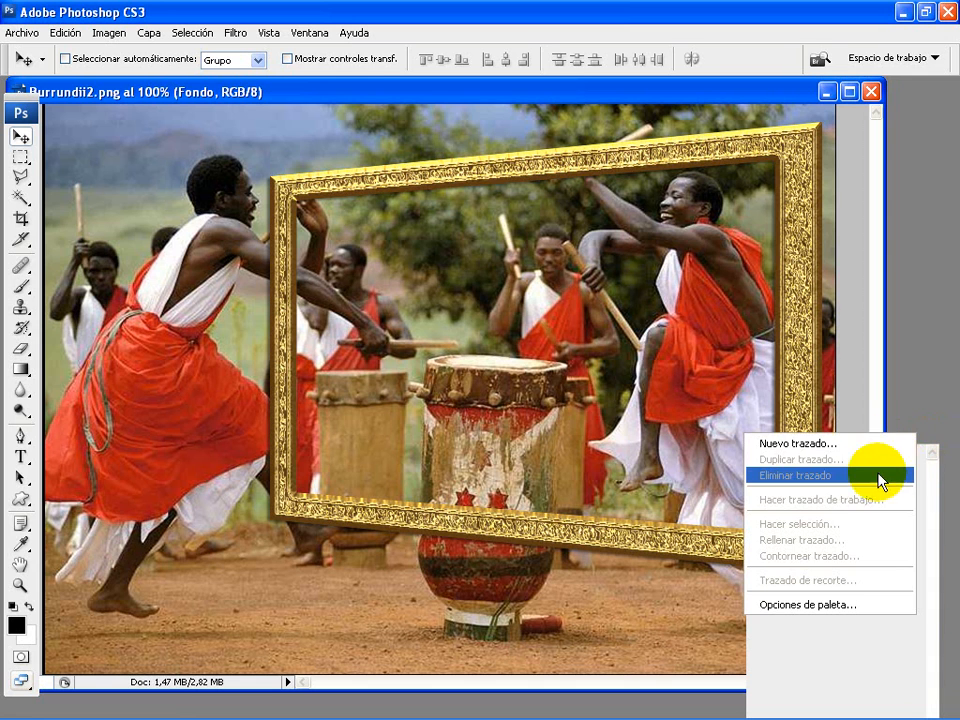
click(822, 445)
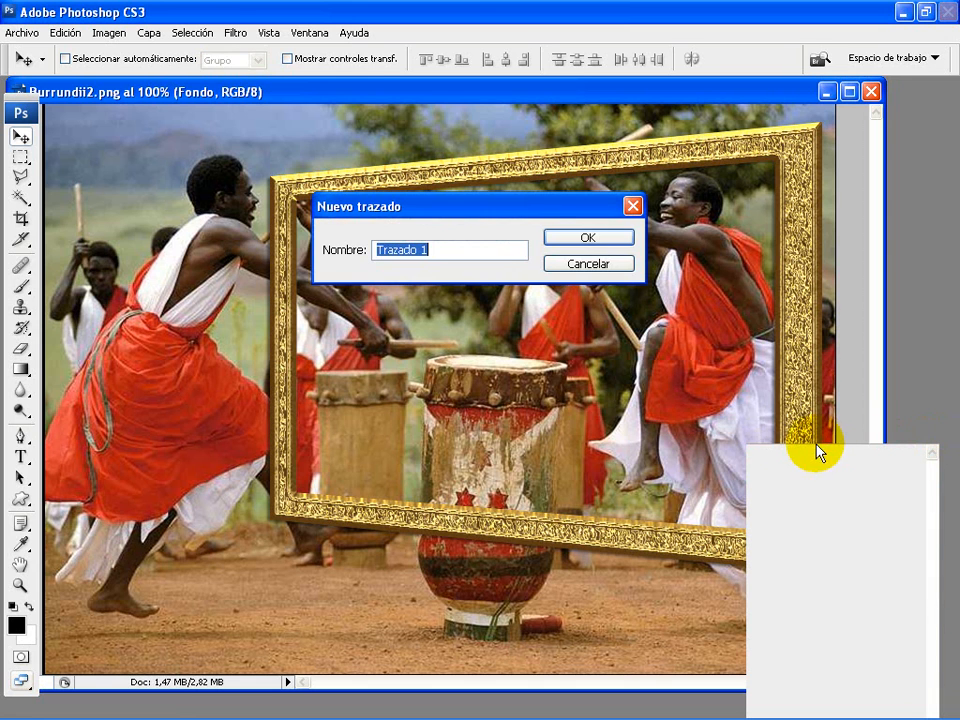